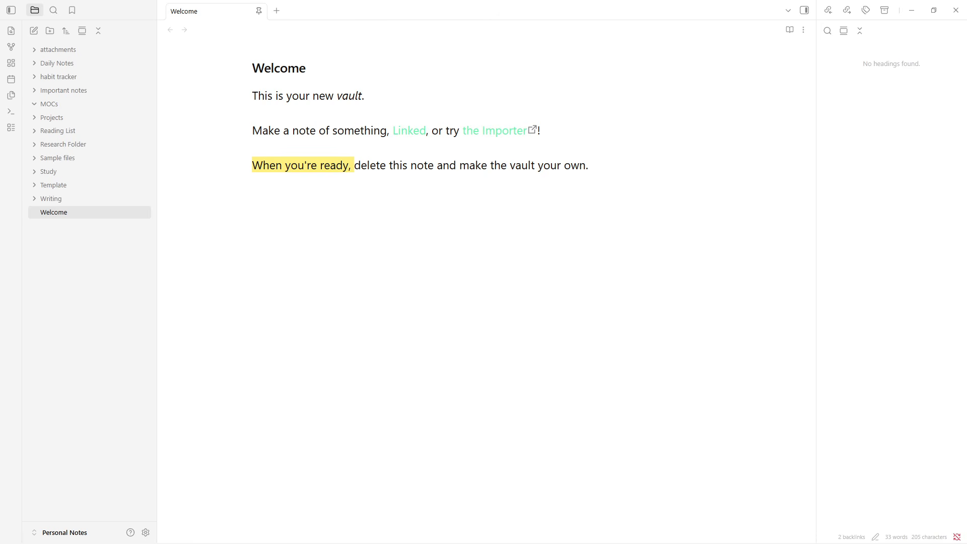
View the vault management options, including creating a vault or opening a folder as a vault, and close the window
click(75, 534)
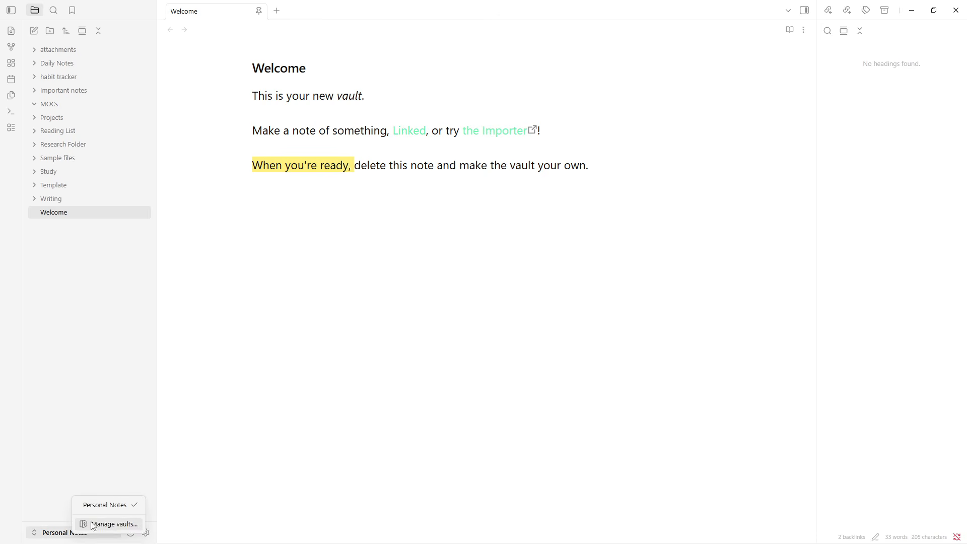
click(92, 524)
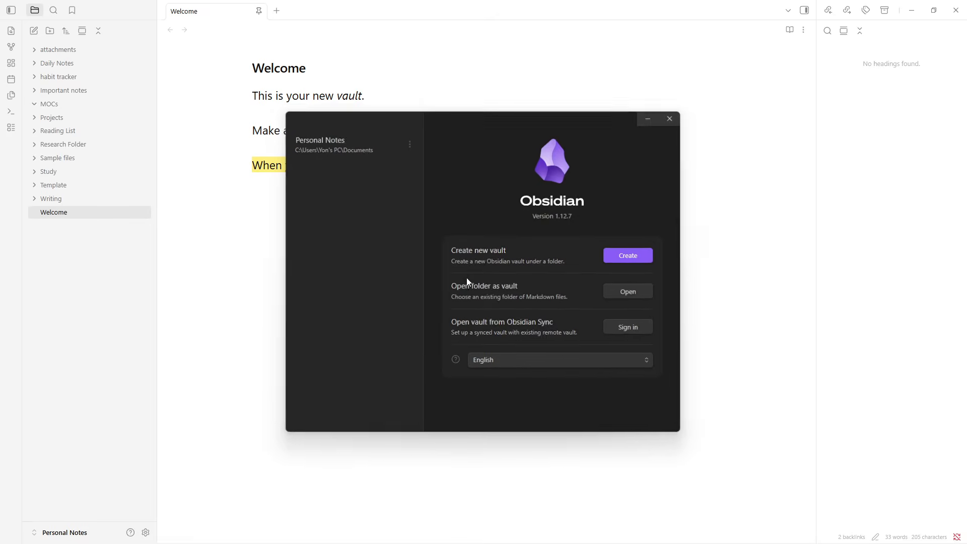
click(673, 116)
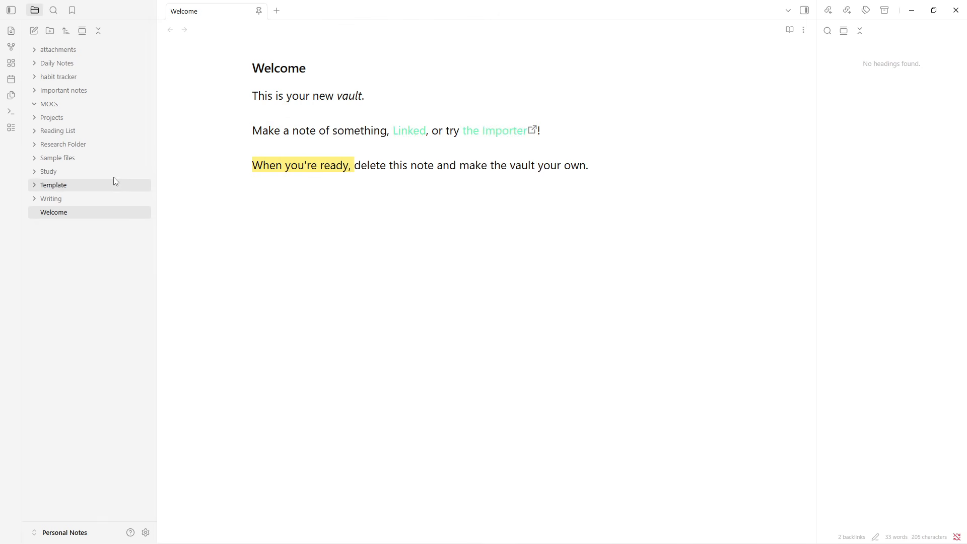
Create a new folder named "Tasks" in the vault
click(50, 31)
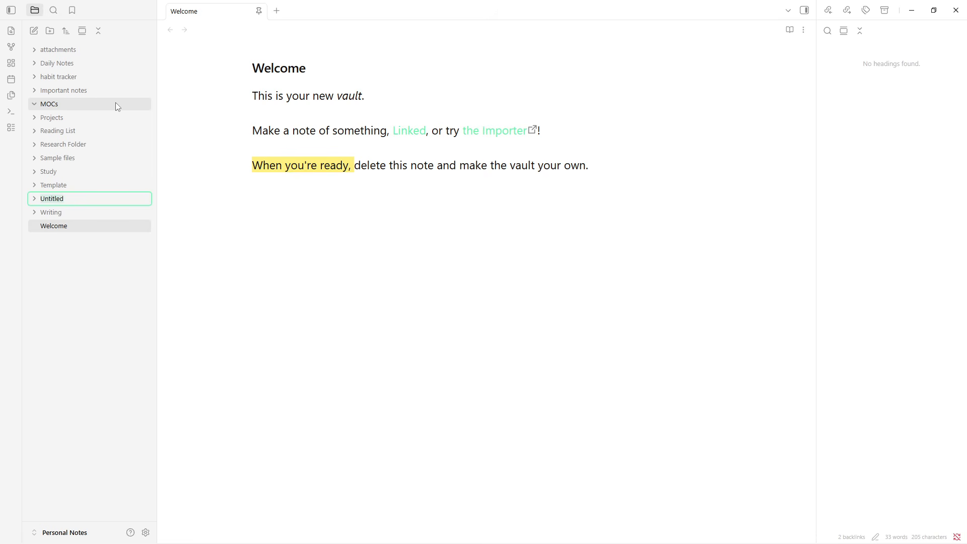
text(Tasks)
click(39, 319)
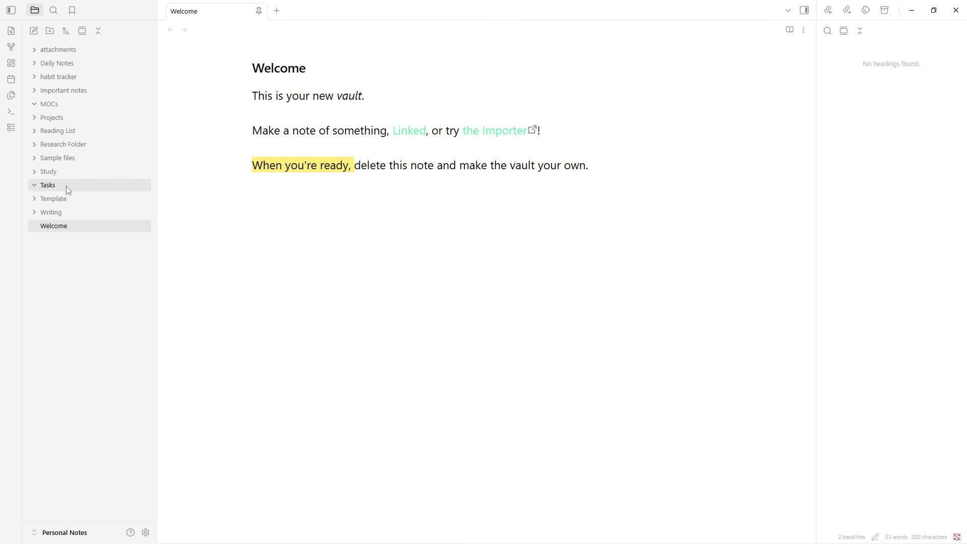
Create a note titled "Task list" and move it into the Tasks folder
click(34, 30)
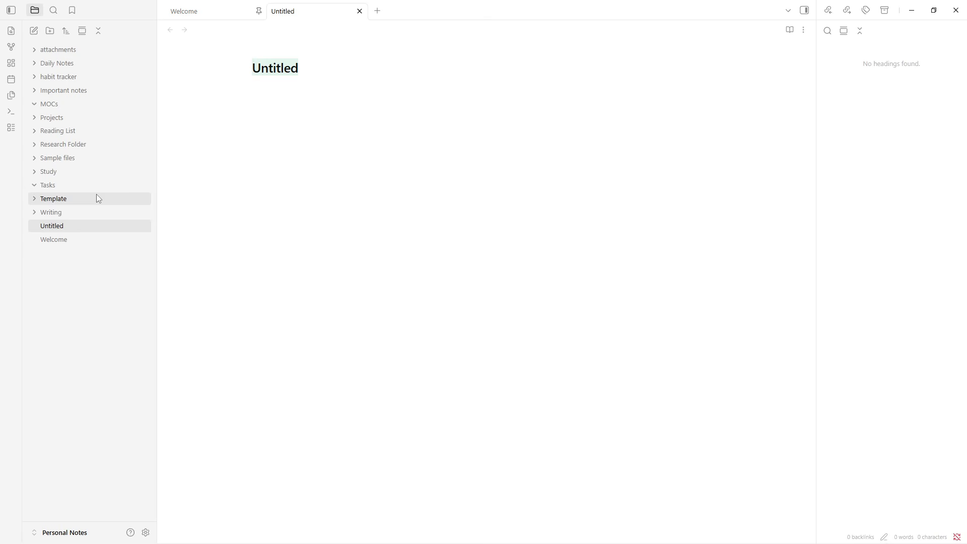
text(T)
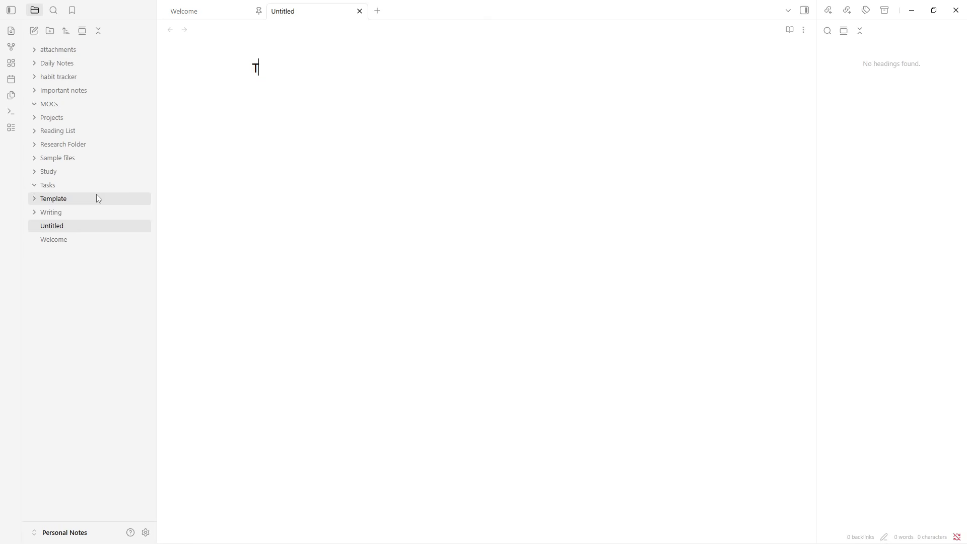
text(ask list)
click(92, 316)
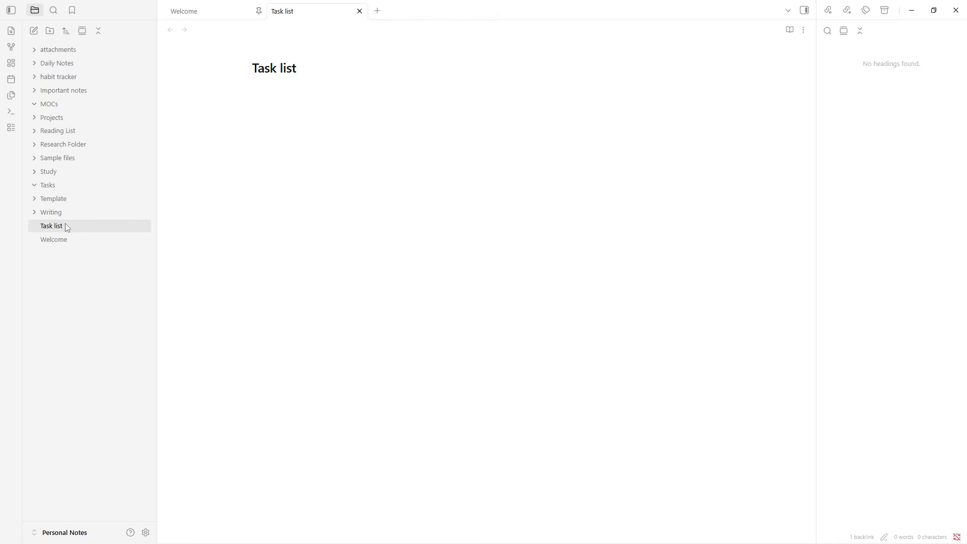
drag(65, 226, 73, 185)
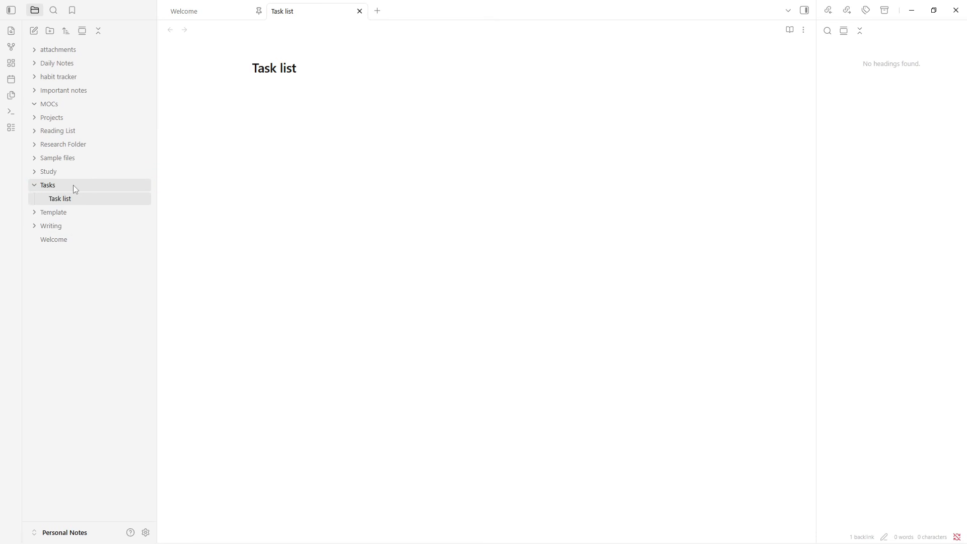
click(59, 201)
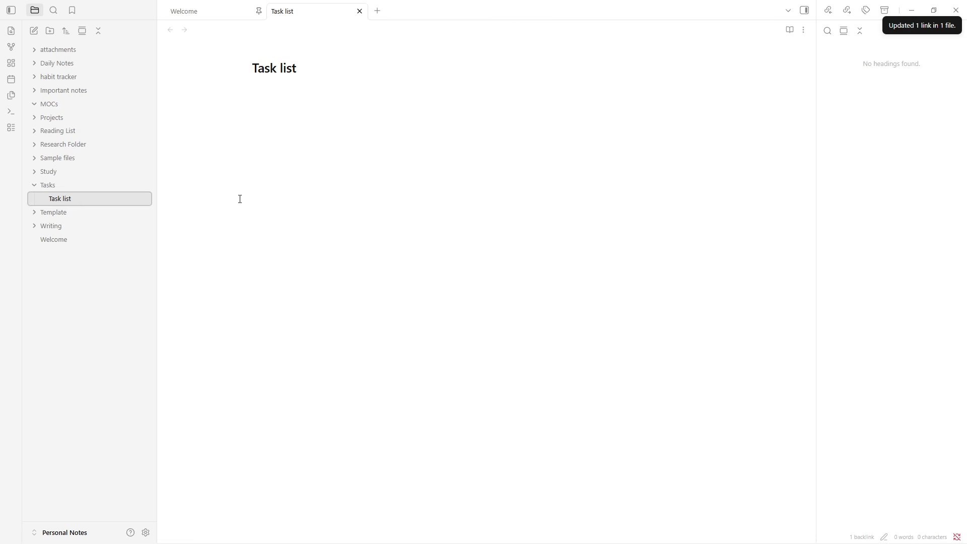
Add checkbox tasks "Finish project proposal", "Read chapter 5" and "Reply to emails" to the note, and preview them in reading view
click(352, 136)
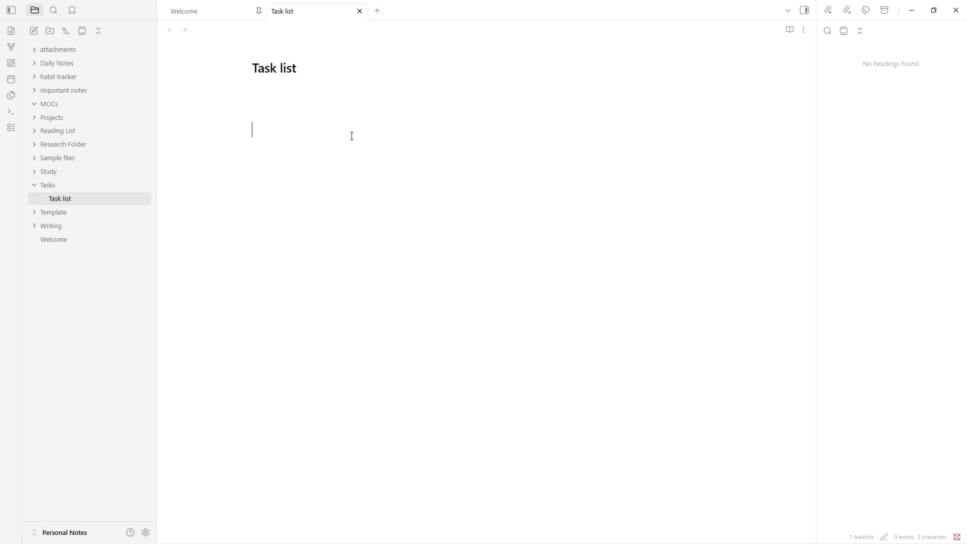
text(- [ ] Finish project proposal - [ ] Read chapter 5 - [ ] Reply to emails)
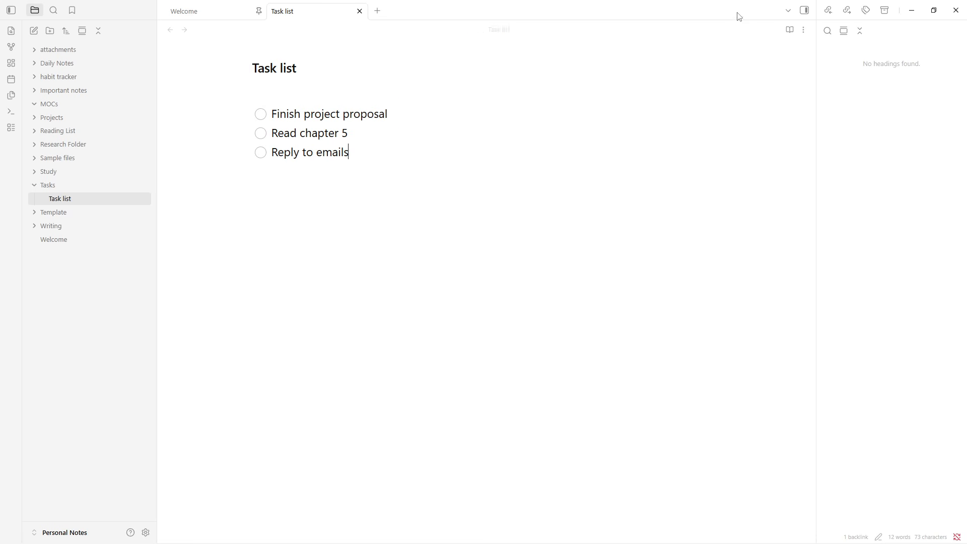
click(790, 32)
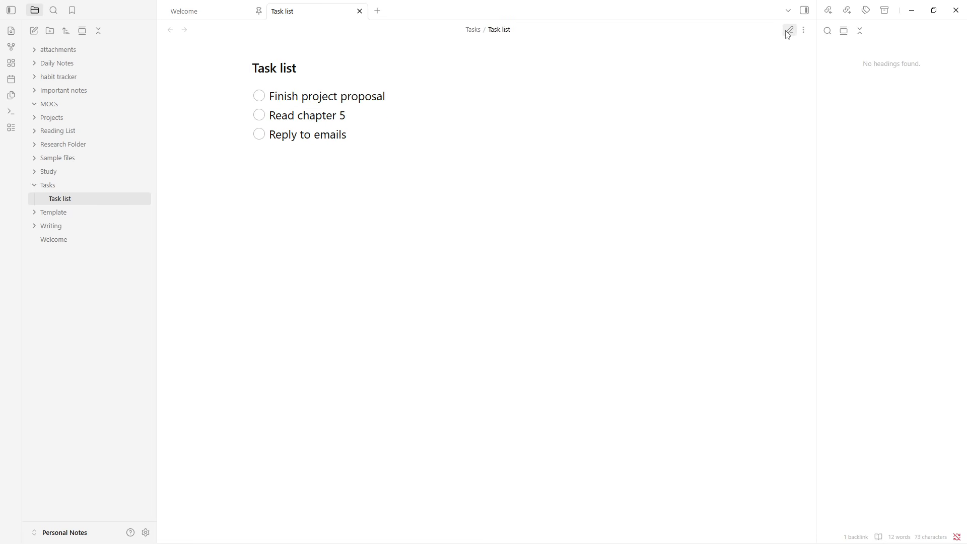
click(790, 32)
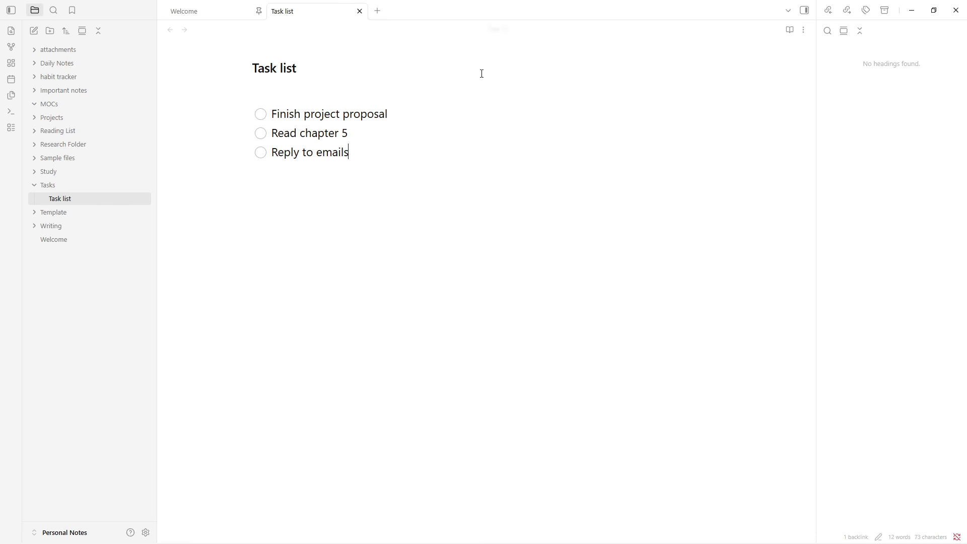
Add a level-two heading "work" below the three checkbox tasks
click(270, 113)
key(Return)
key(Return)
text(## work)
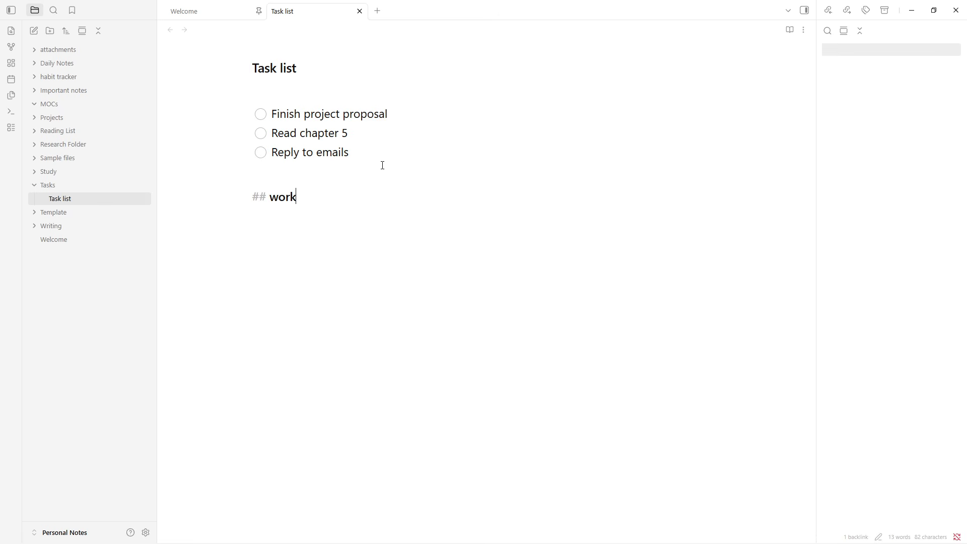
key(Return)
Add a level-one heading "Due Dates" below the work heading
text(#)
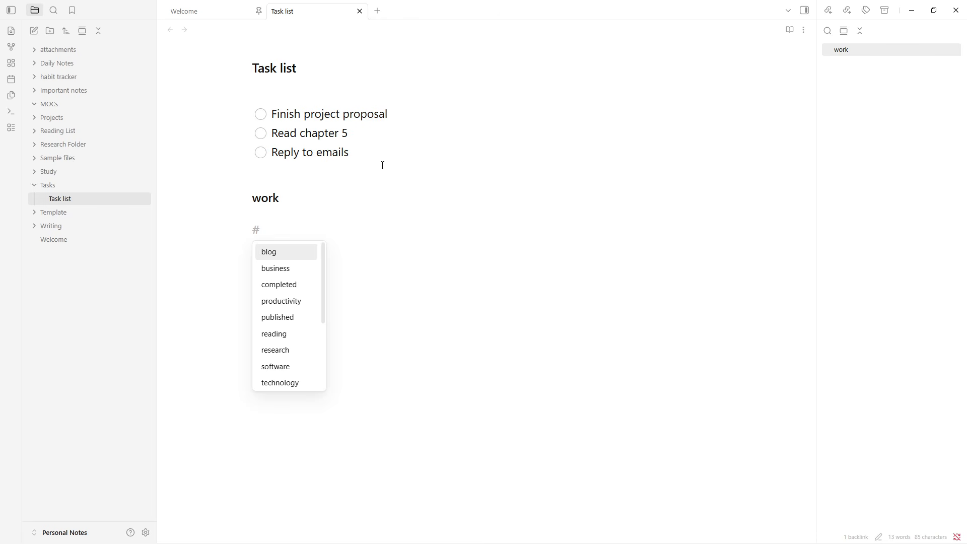
key(BackSpace)
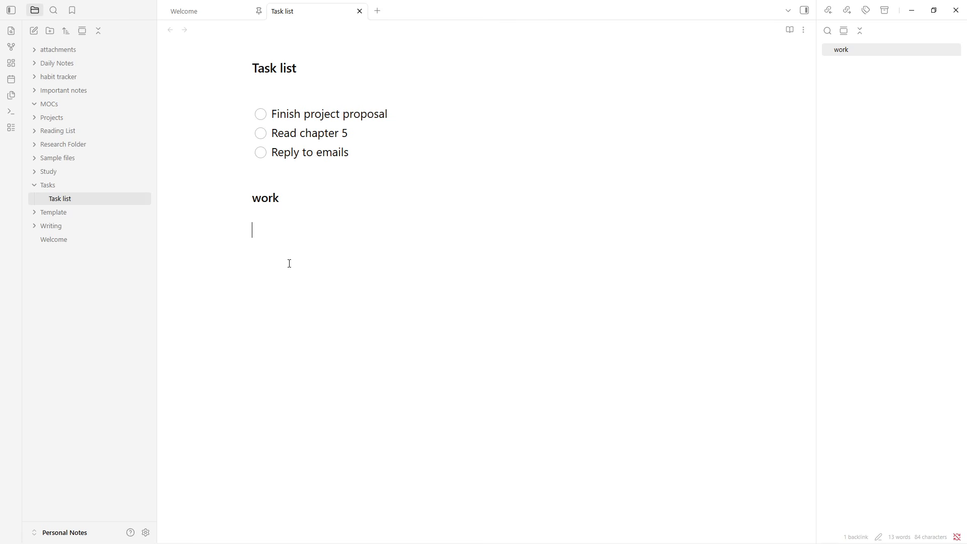
text(#)
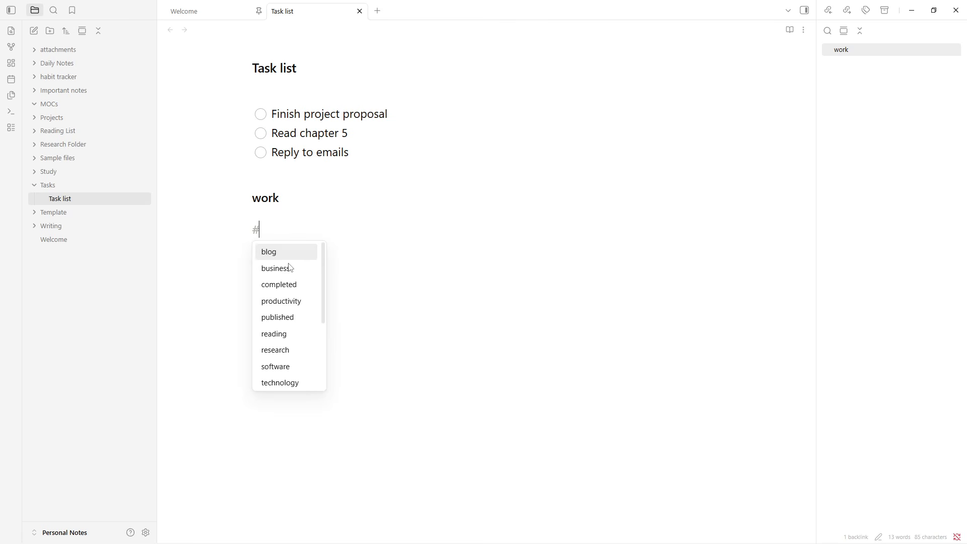
text(pro)
key(BackSpace)
key(BackSpace)
key(BackSpace)
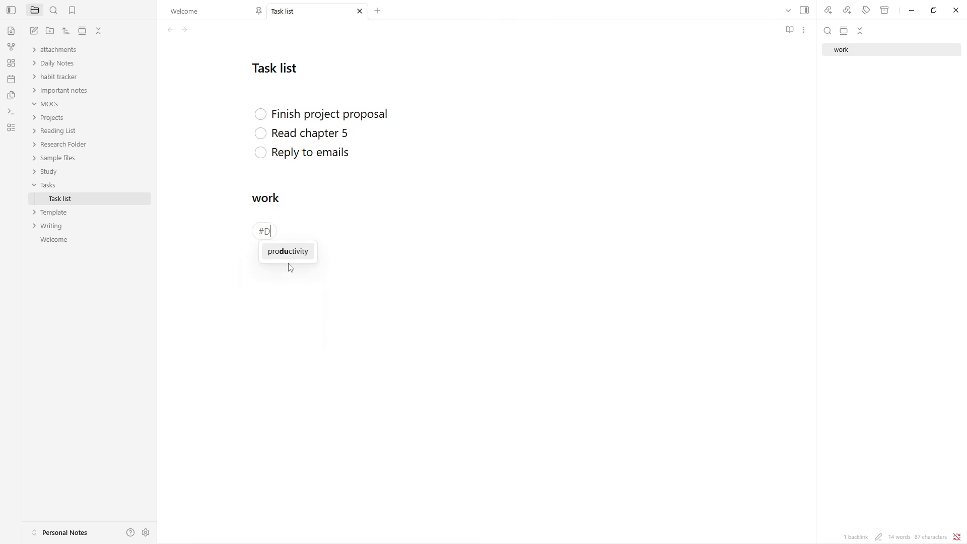
text(Due )
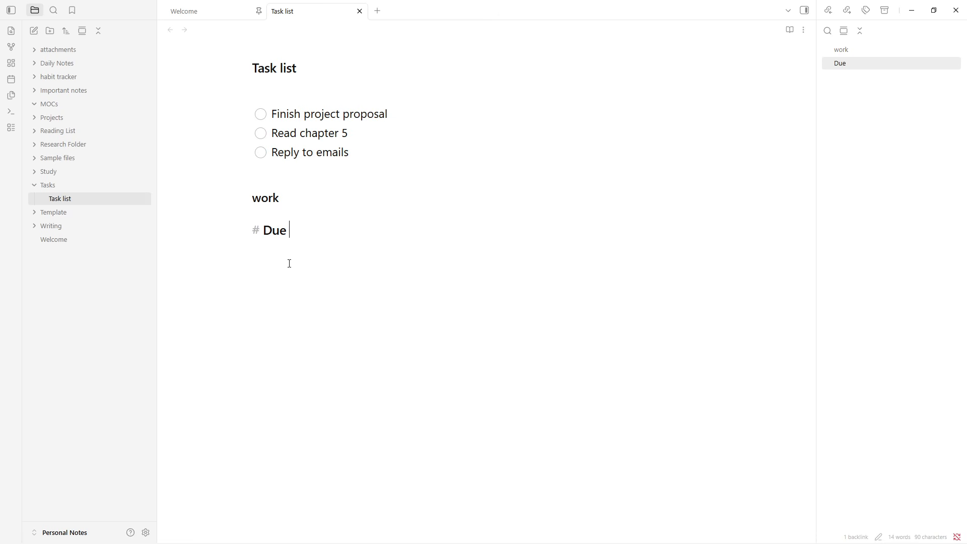
text(Dates)
key(Return)
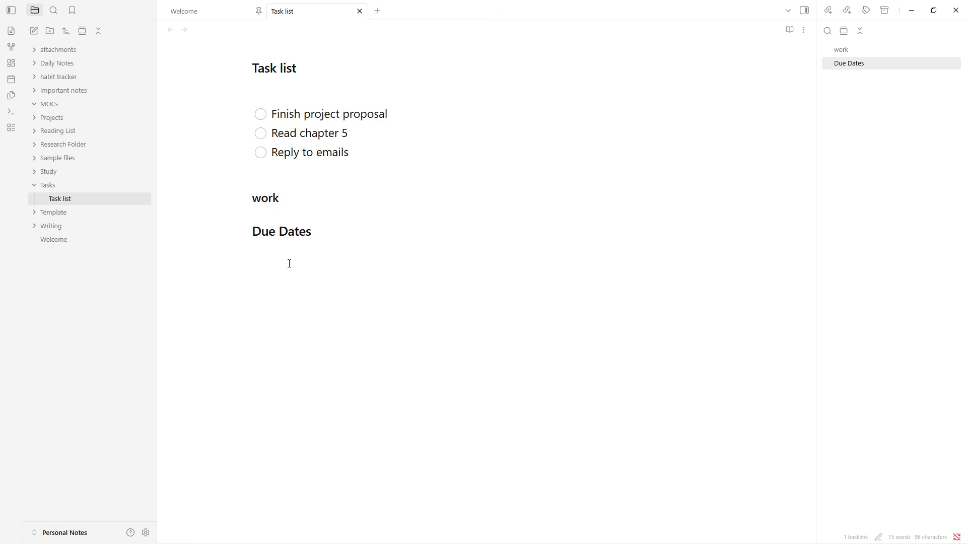
Add the checkbox task "Submit report 📅 2026-06-30" under Due Dates, with a blank line between heading and task
text(- [ ] Submit report 📅 2026-06-30)
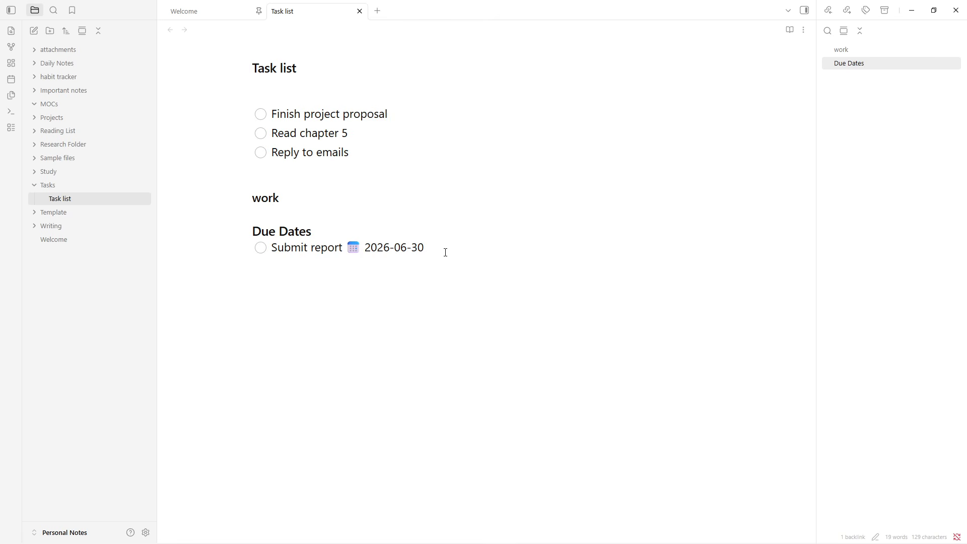
click(354, 229)
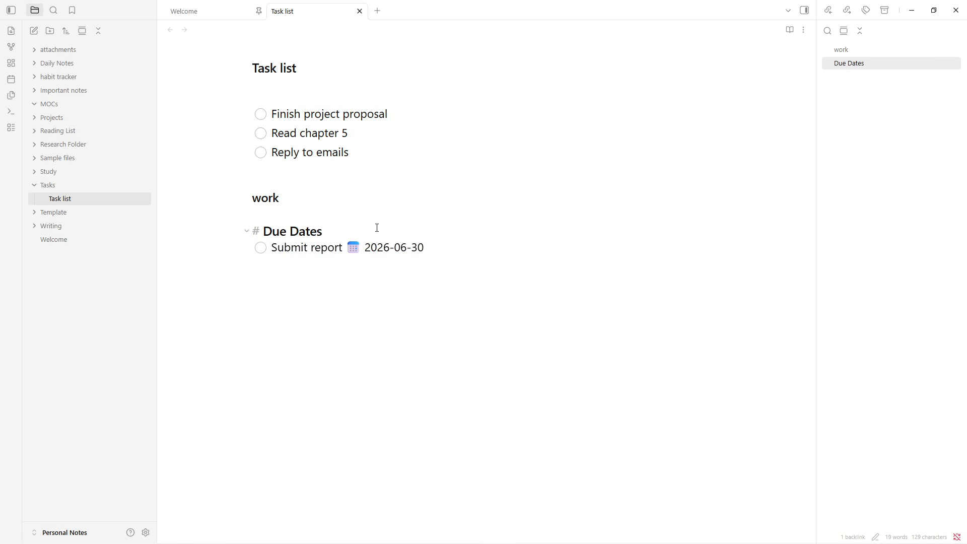
key(Return)
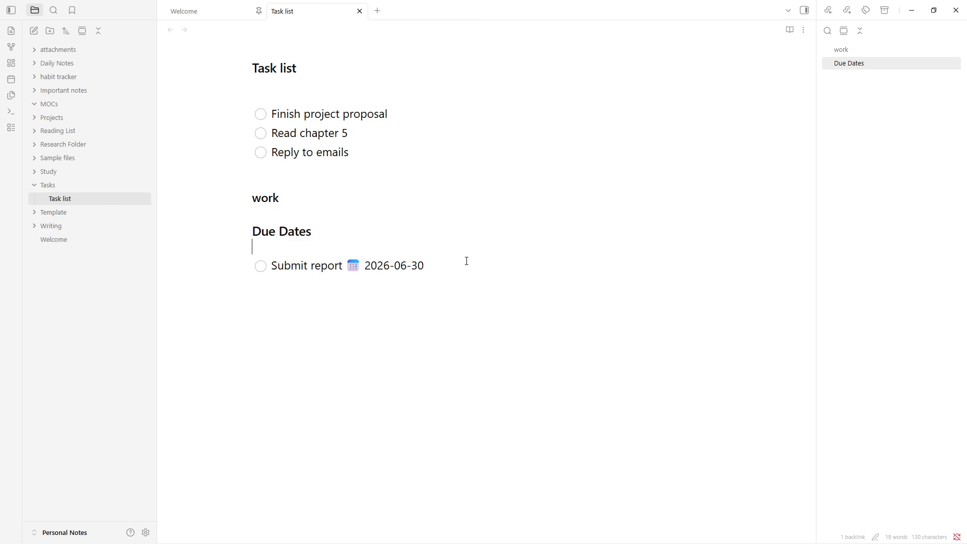
Insert an internal link to the Writing Dashboard note on a plain line below the Submit report task
click(463, 260)
key(Return)
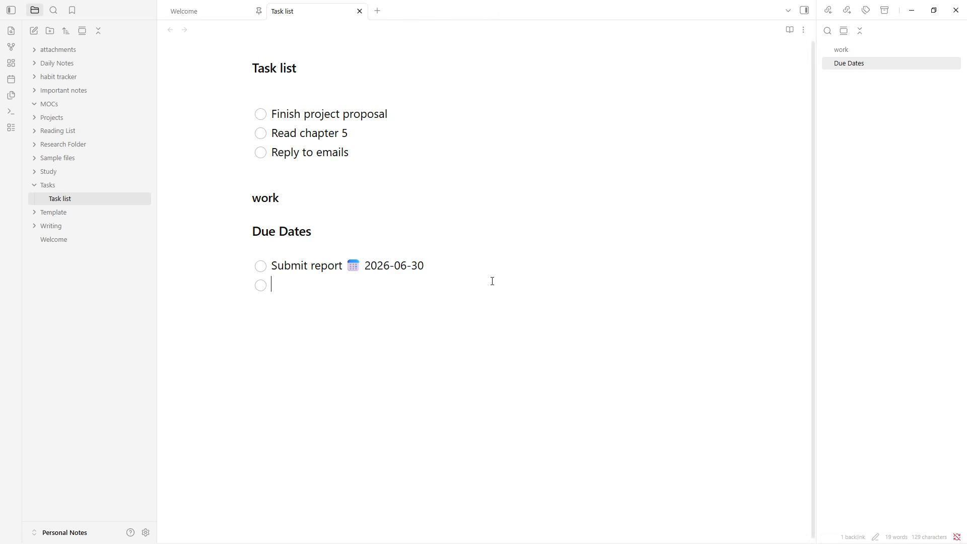
key(Return)
text([[)
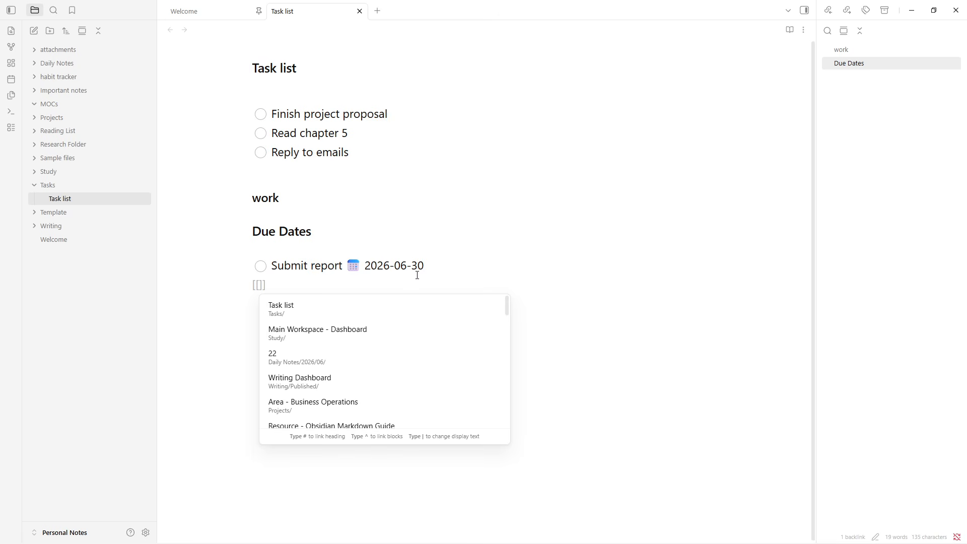
click(329, 383)
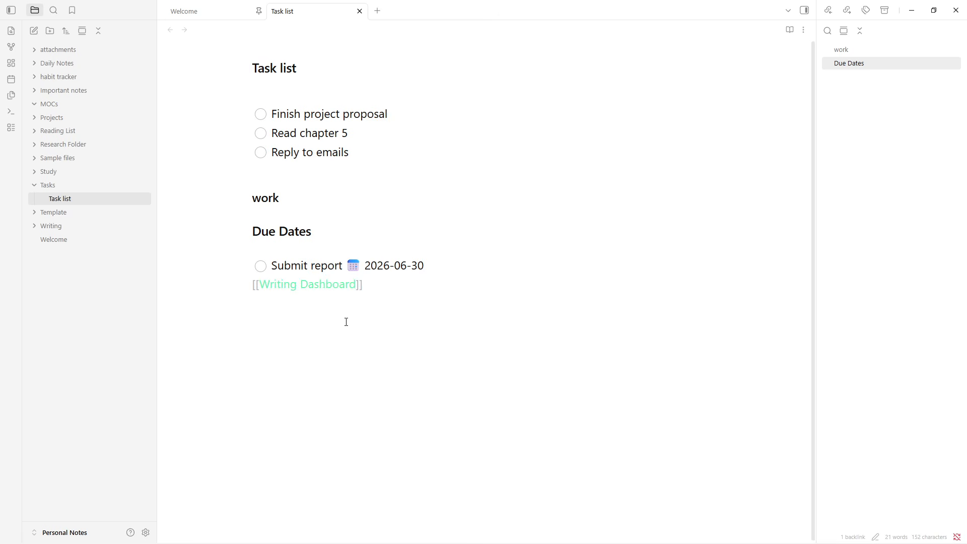
Insert an internal link to the "Archive - 2025 Website Redesign" note below the Writing Dashboard link
key(Return)
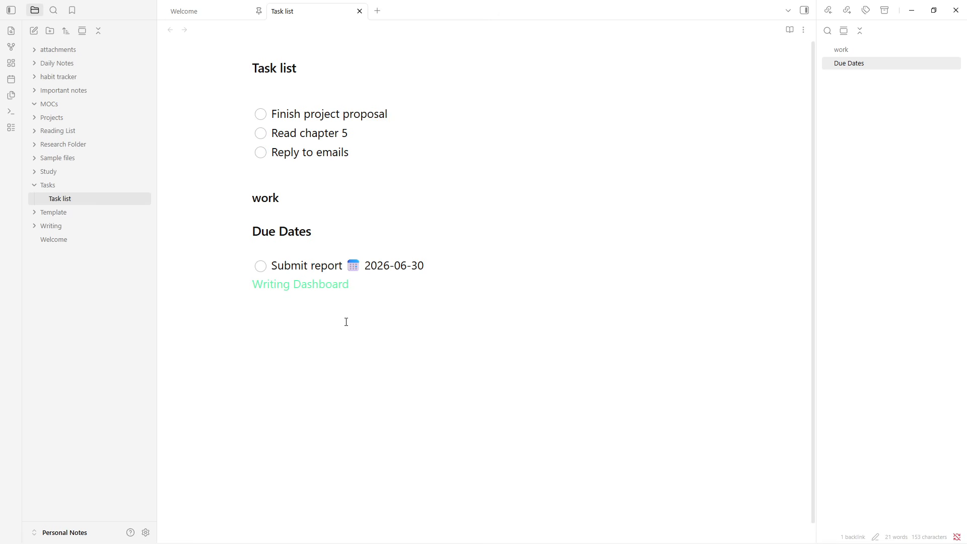
text([[)
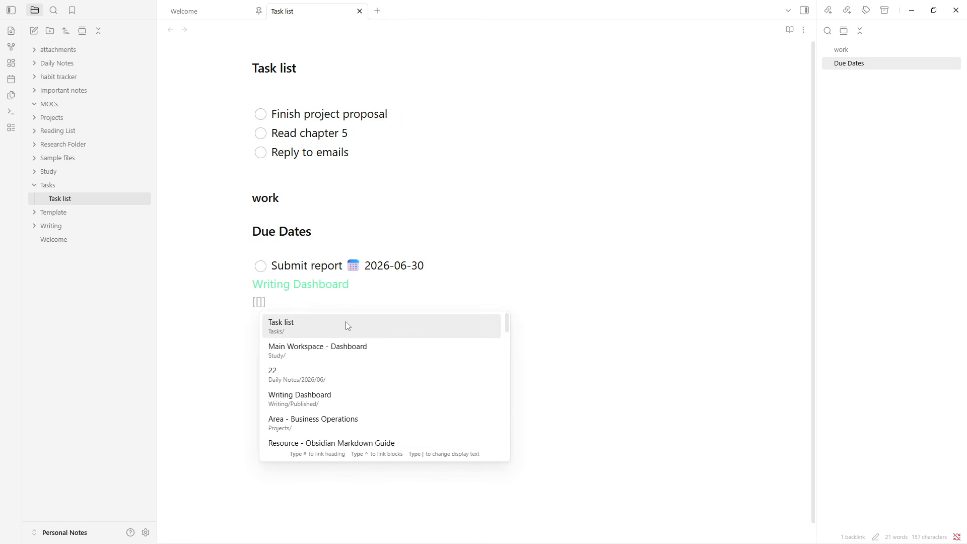
scroll(372, 397, down, 5)
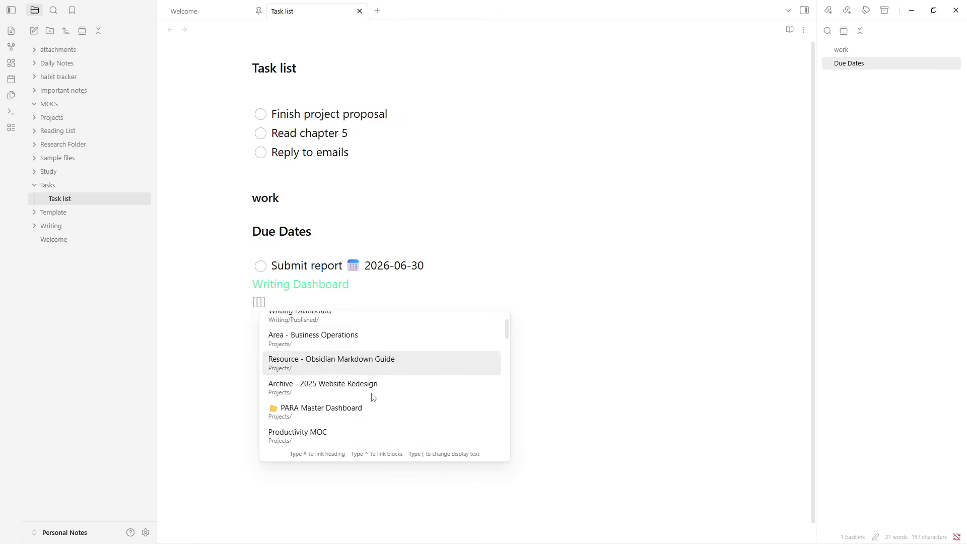
scroll(353, 353, up, 3)
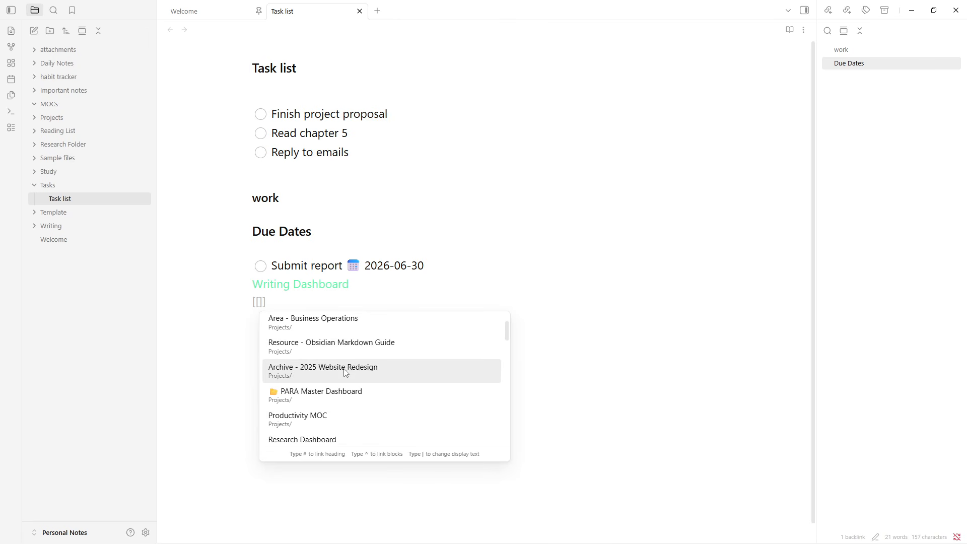
click(344, 370)
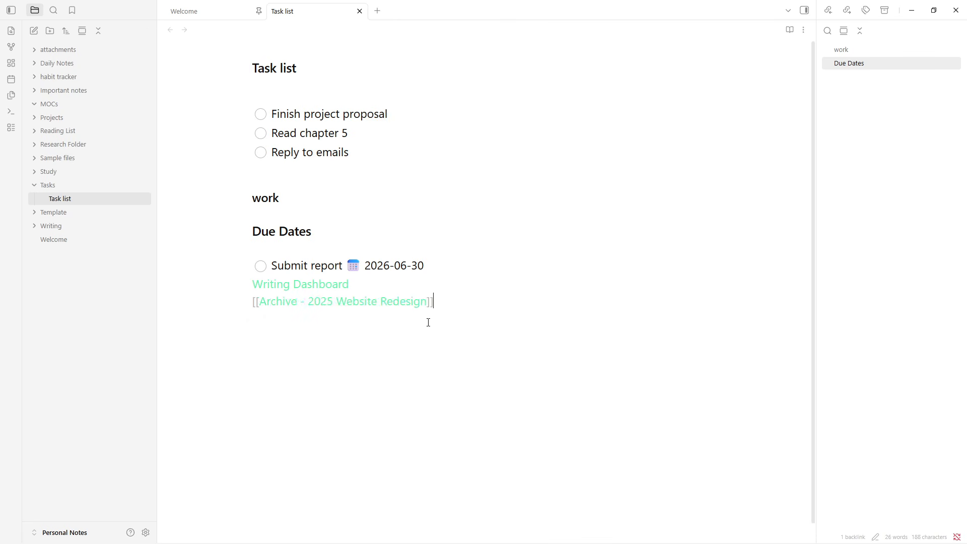
Add the tags #task, #work and #urgent on one line below the note links, separated by a blank line
click(515, 288)
key(Return)
key(Return)
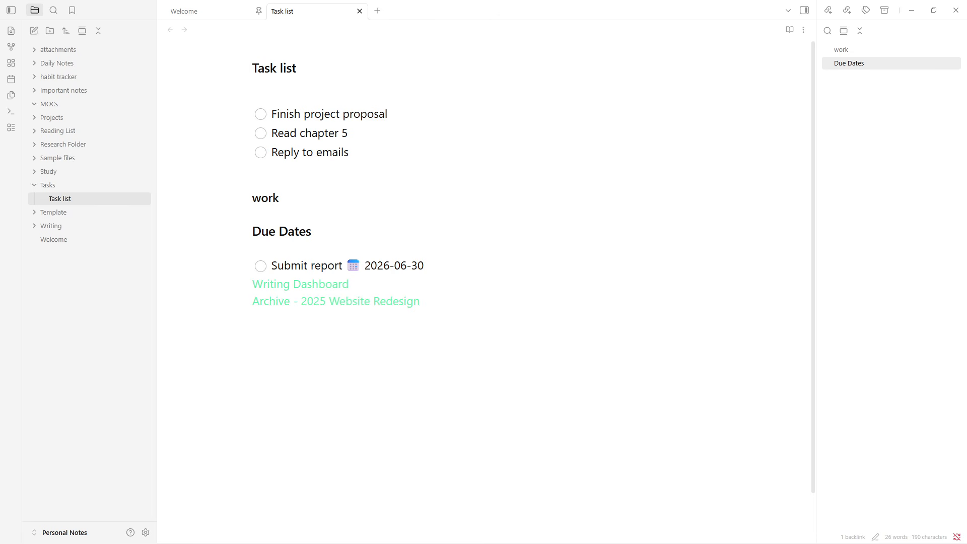
click(537, 313)
key(Return)
text(#task)
text(#work)
key(Escape)
click(399, 349)
text(#urgent)
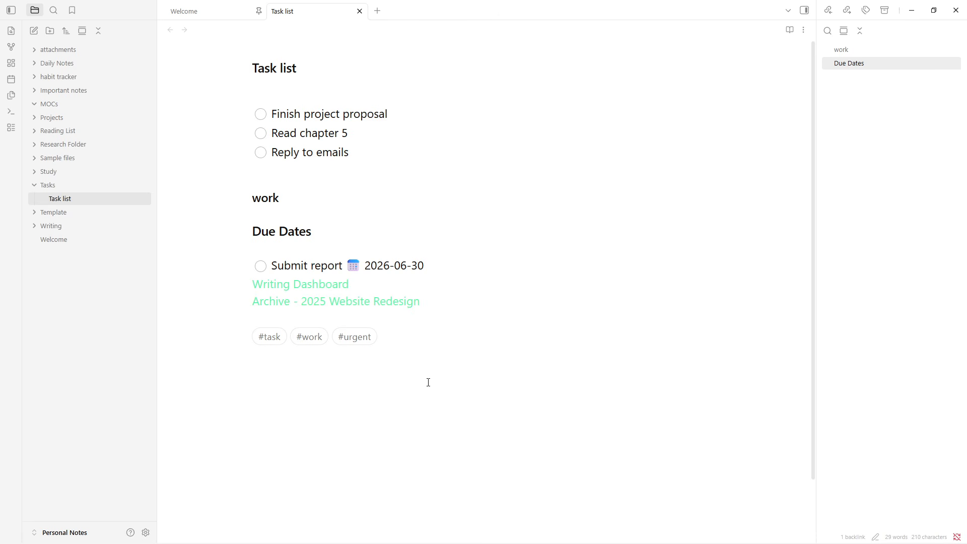
Add a level-one heading High Priority below the tags, with the checkbox task "High Priority: Complete presentation" directly under it
key(Return)
key(Return)
text(#)
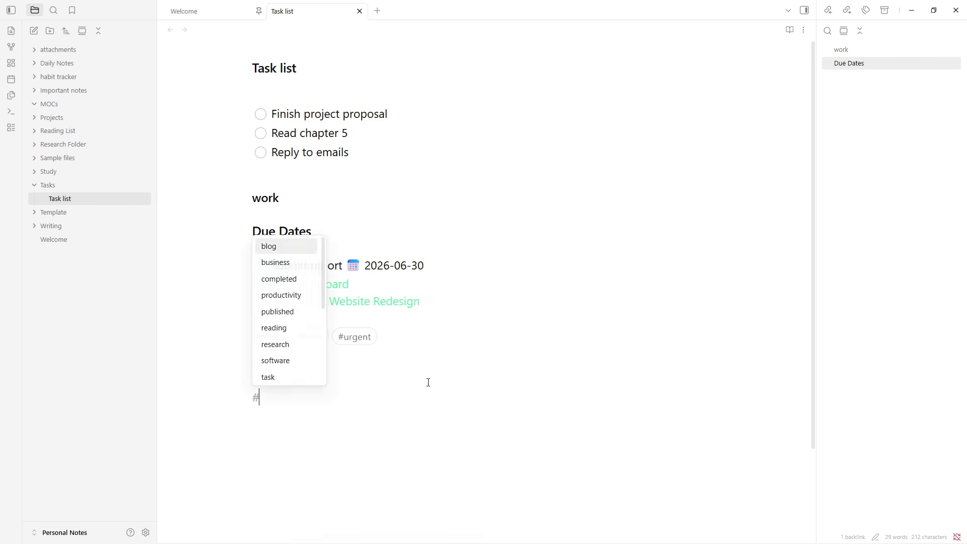
text( High)
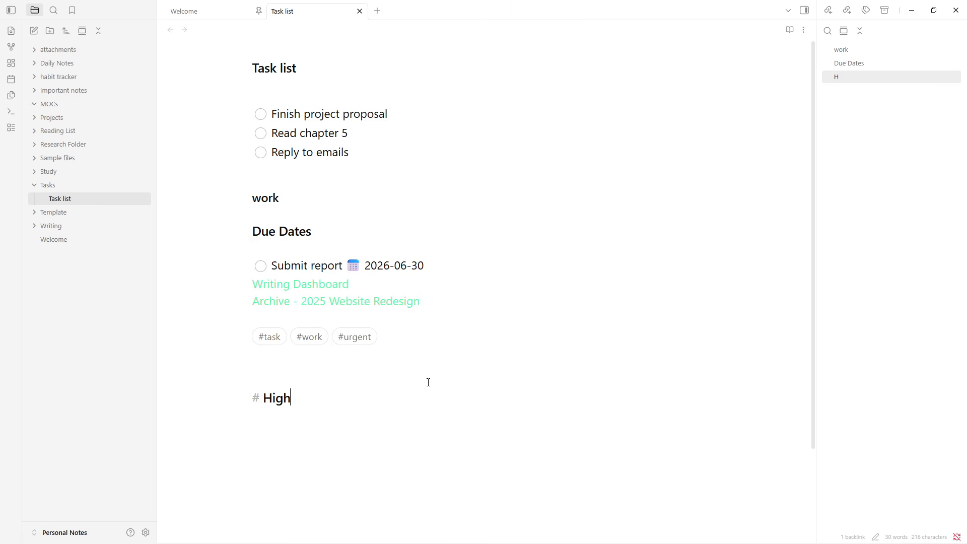
text( Priop)
key(BackSpace)
text(rity)
key(Return)
text(- [ ] High Priority: Complete presentation)
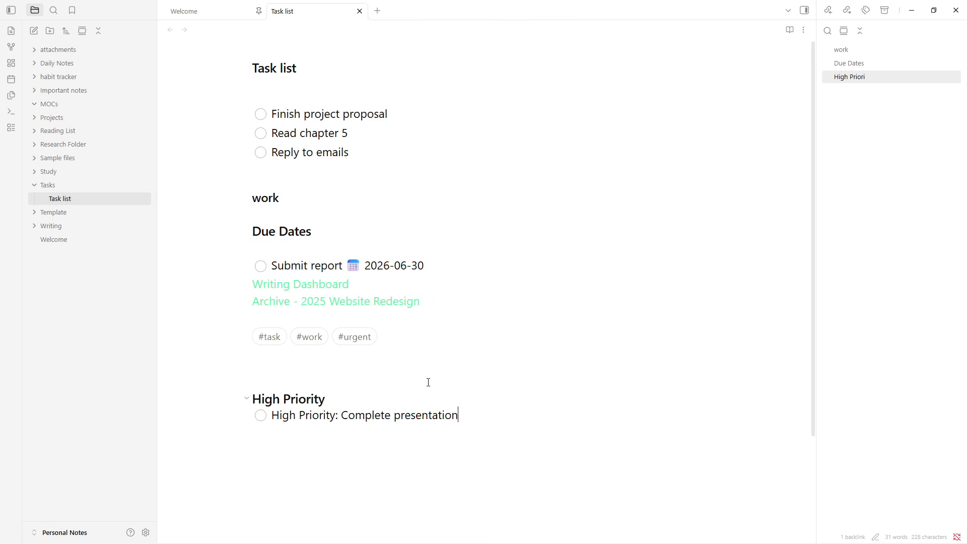
Add the checkbox task "Write article" under High Priority, after a blank line, with nested checkbox subtasks "Research topic", "Create outline" and "Draft content"
click(552, 398)
key(Return)
key(Return)
text(Write article Research topic Create outline Draft content)
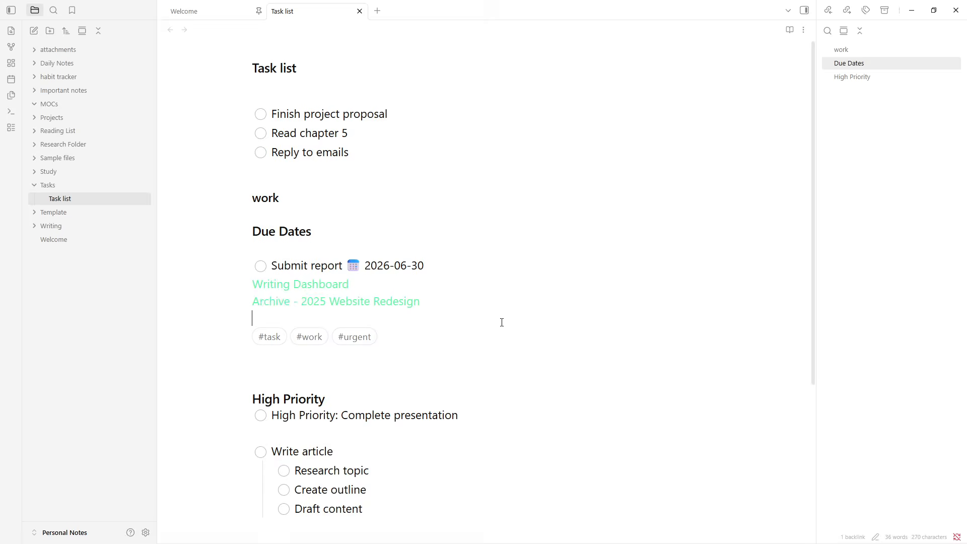
scroll(499, 322, down, 2)
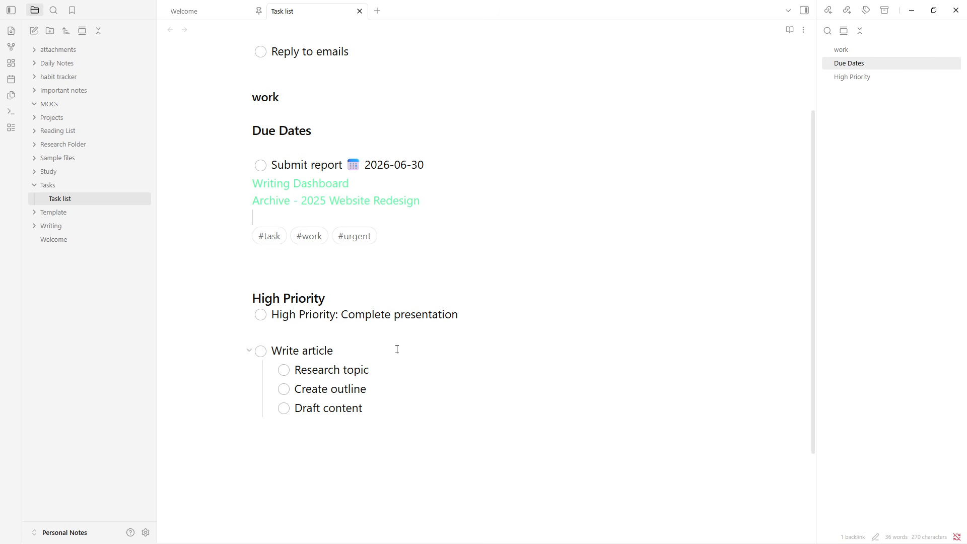
click(266, 368)
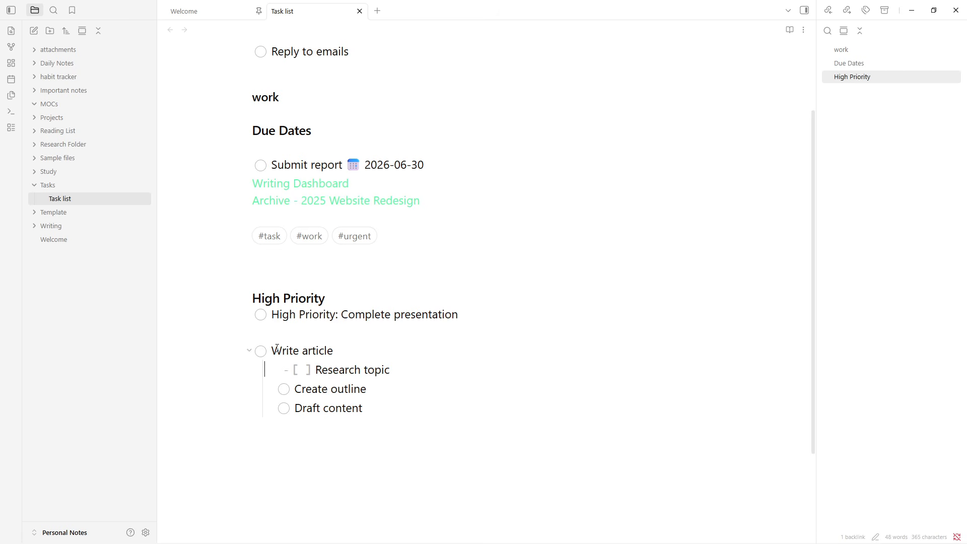
click(272, 350)
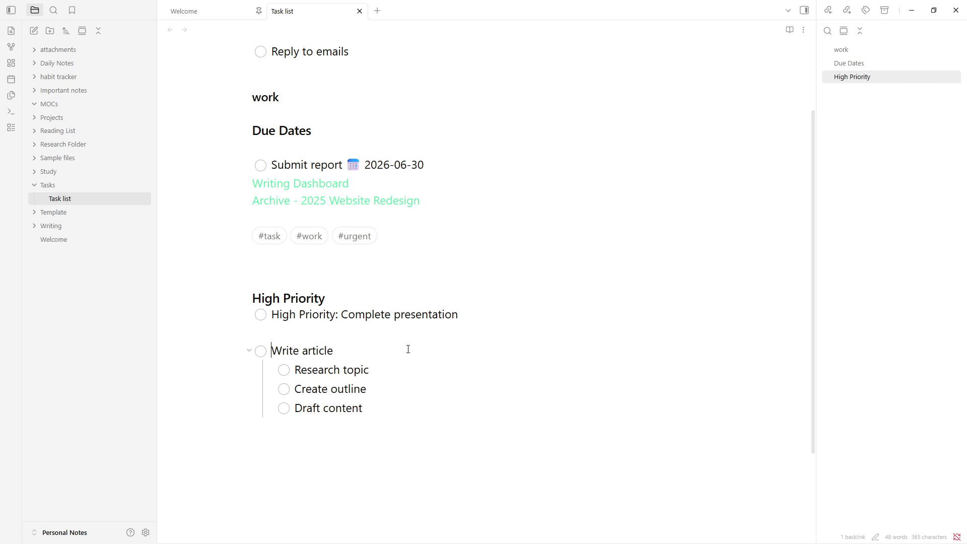
click(449, 408)
Mark the three subtasks of Write article, the Write article task itself and the Complete presentation task as completed
click(284, 370)
click(285, 389)
click(284, 408)
click(260, 351)
click(260, 315)
Mark Submit report, Read chapter 5, Reply to emails and Finish project proposal as completed
scroll(329, 217, up, 1)
scroll(328, 216, up, 2)
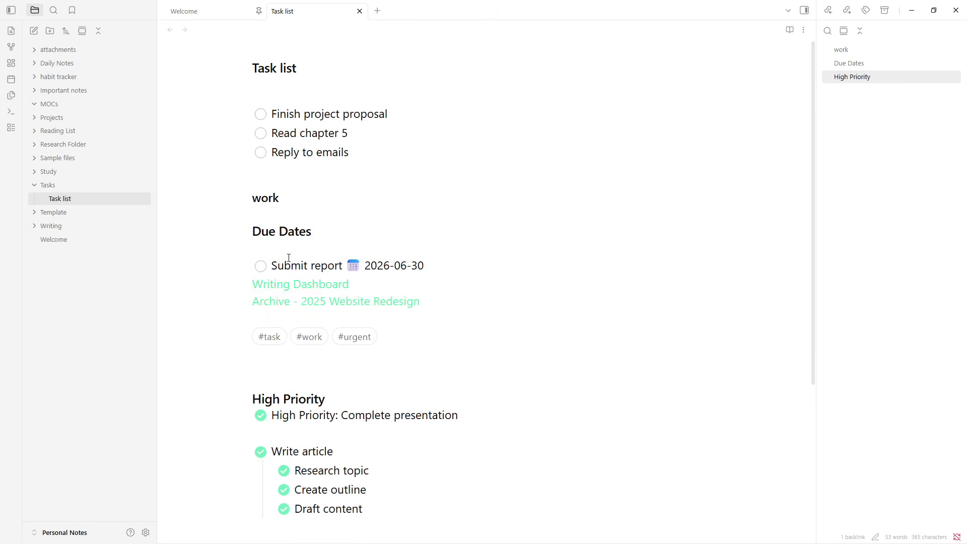
click(261, 266)
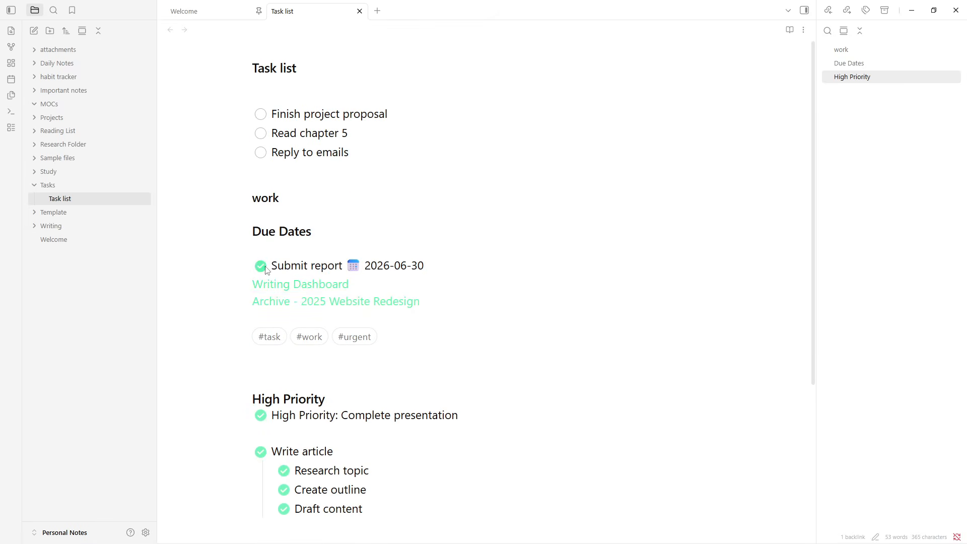
click(261, 133)
click(260, 152)
click(260, 114)
click(238, 170)
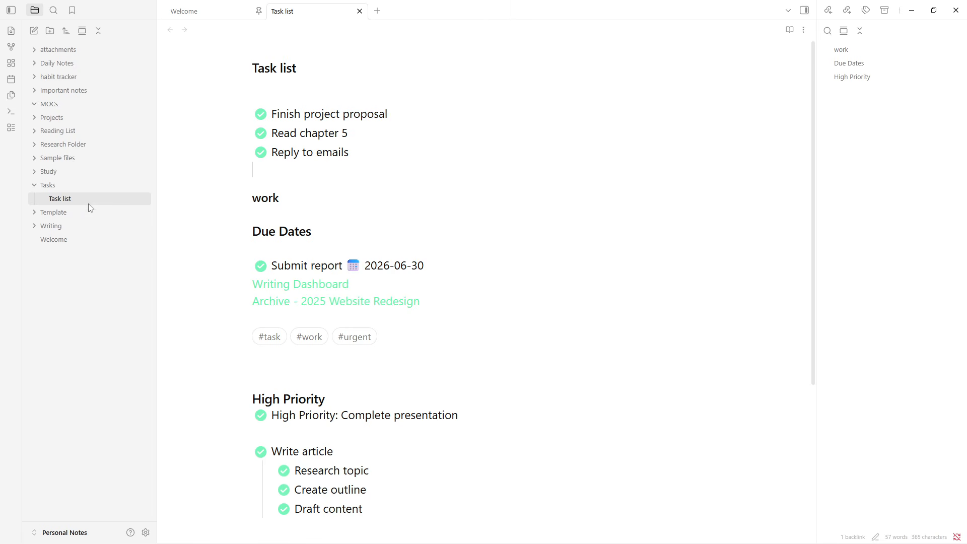
Look through the contents of the Template, Study, Tasks, Sample files and Research Folder folders, collapsing each one again
mouse_move(67, 202)
mouse_down()
mouse_move(79, 51)
mouse_move(61, 204)
mouse_up()
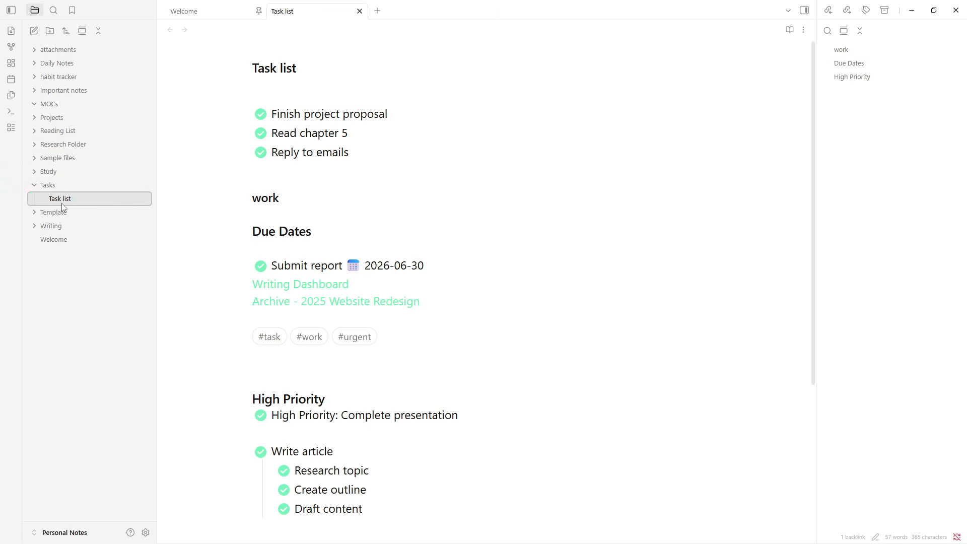
click(35, 188)
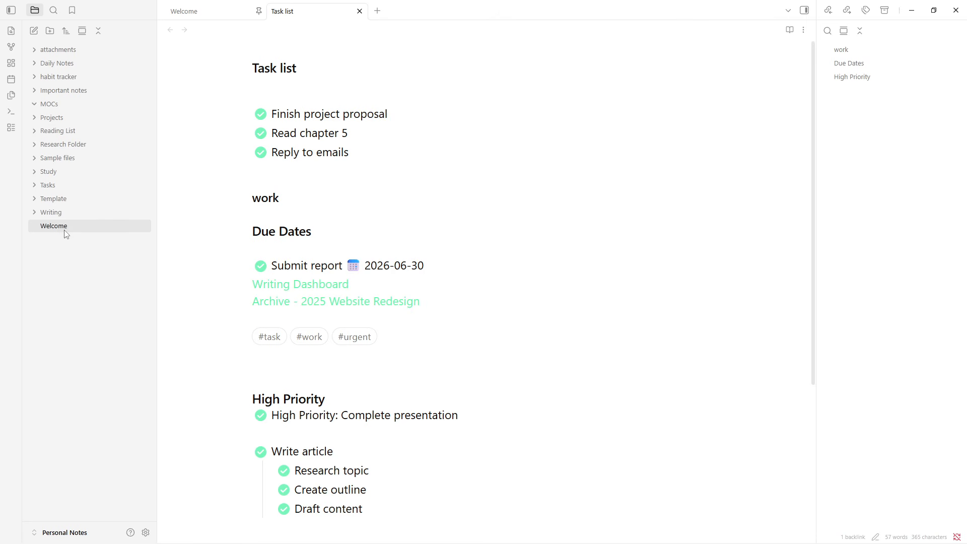
click(39, 201)
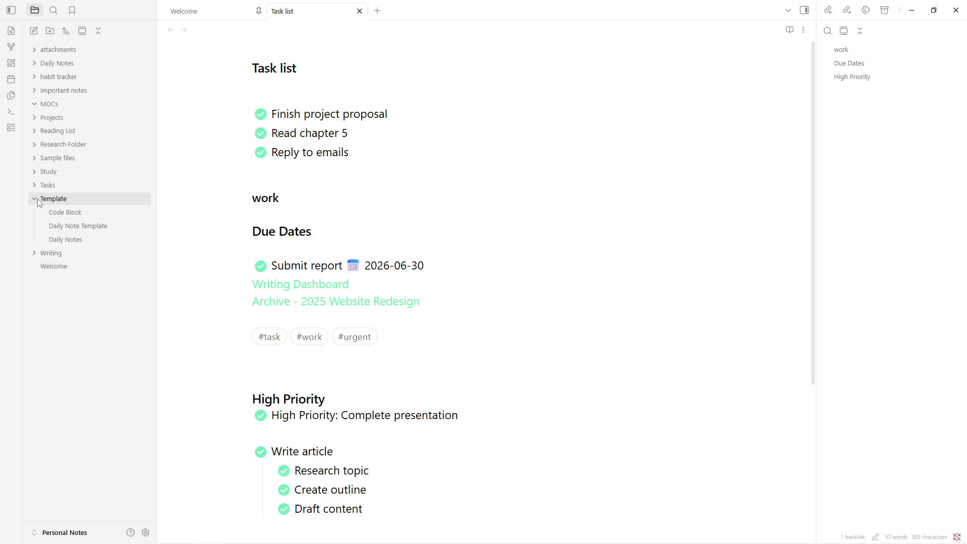
click(38, 199)
click(39, 174)
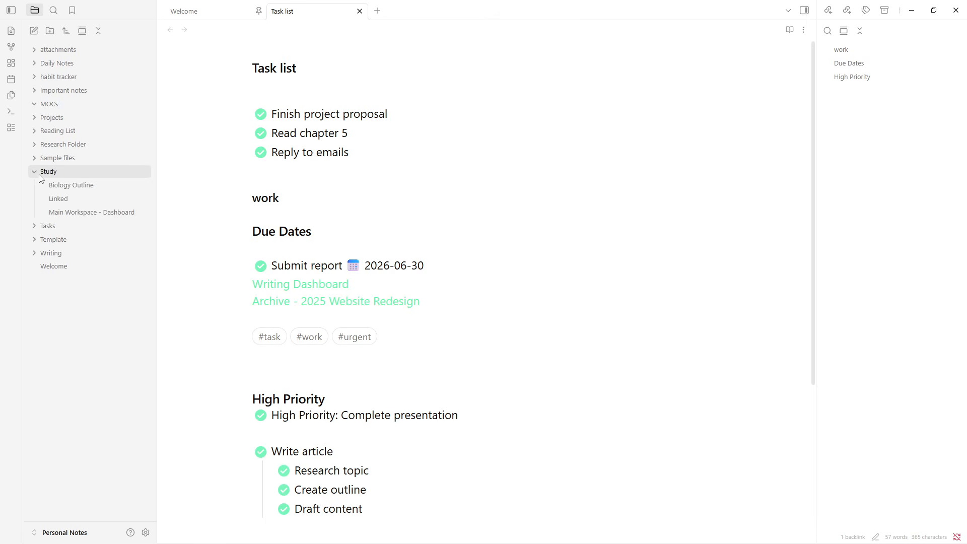
click(41, 175)
click(34, 185)
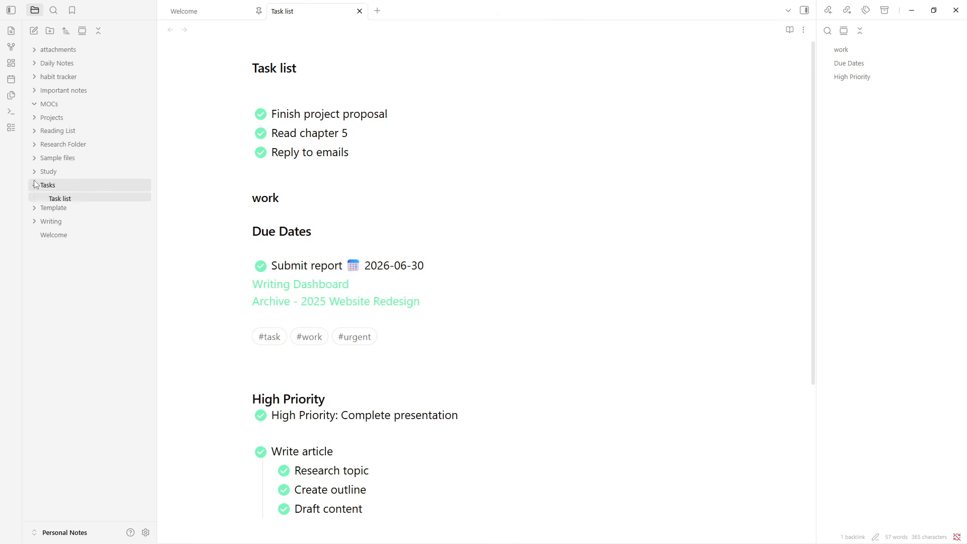
click(33, 186)
click(41, 160)
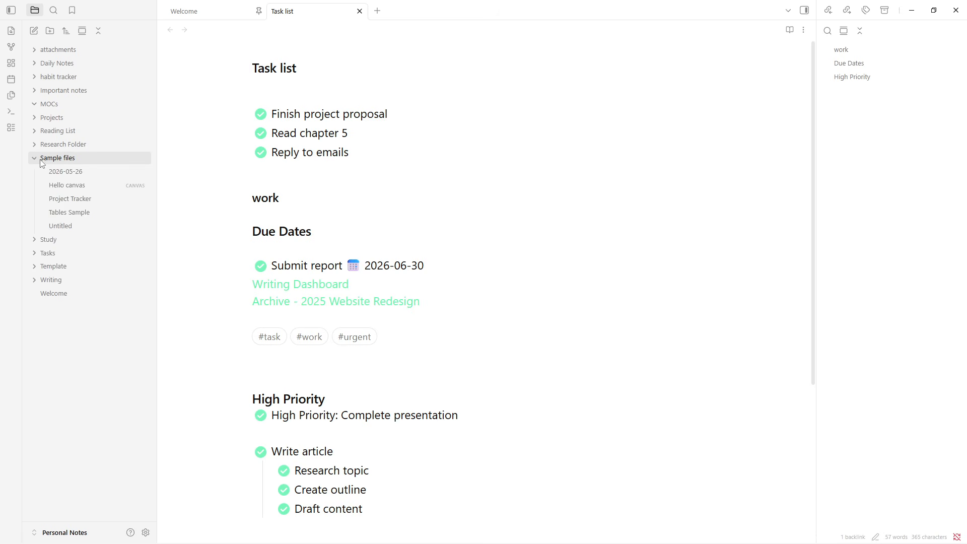
click(41, 161)
click(37, 147)
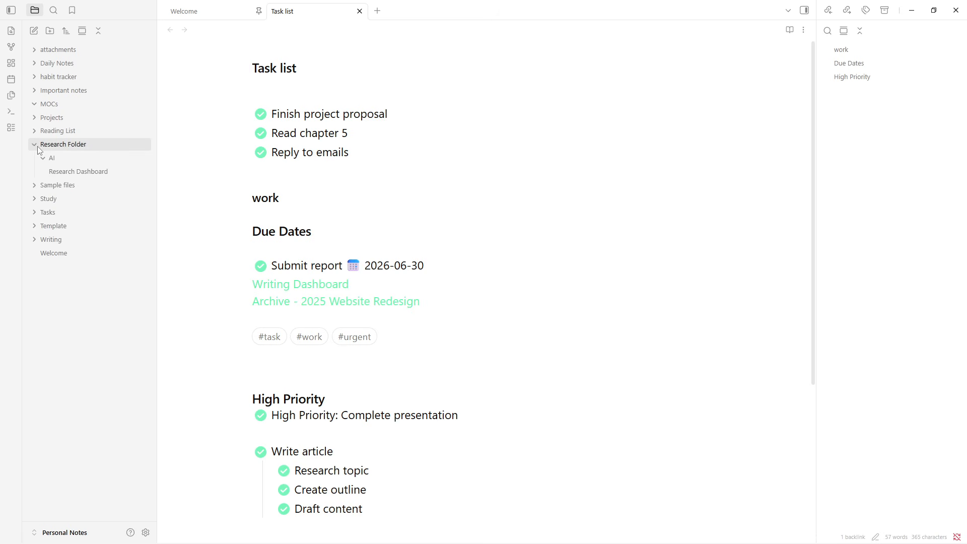
click(38, 147)
View the Reading Dashboard note from the Reading List folder and collapse that folder again
click(37, 132)
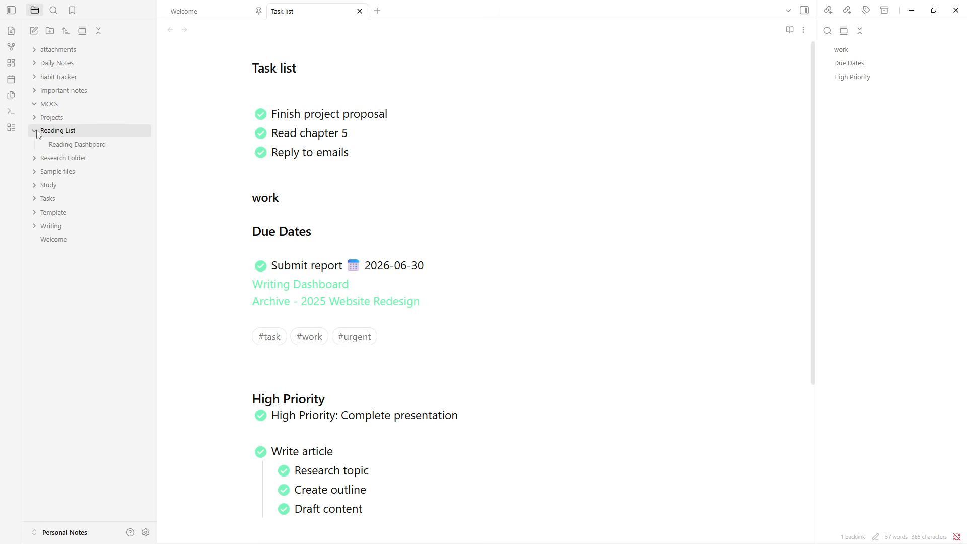
click(53, 145)
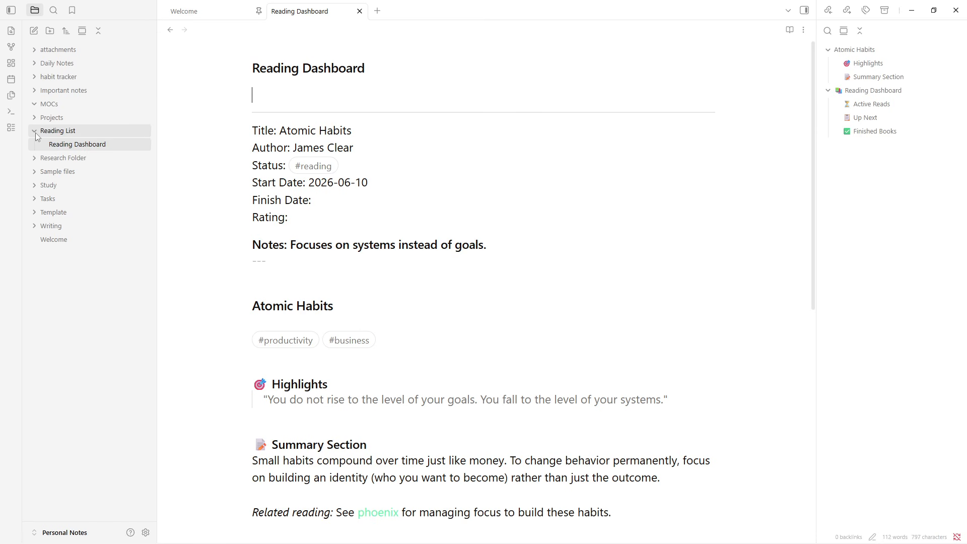
click(36, 133)
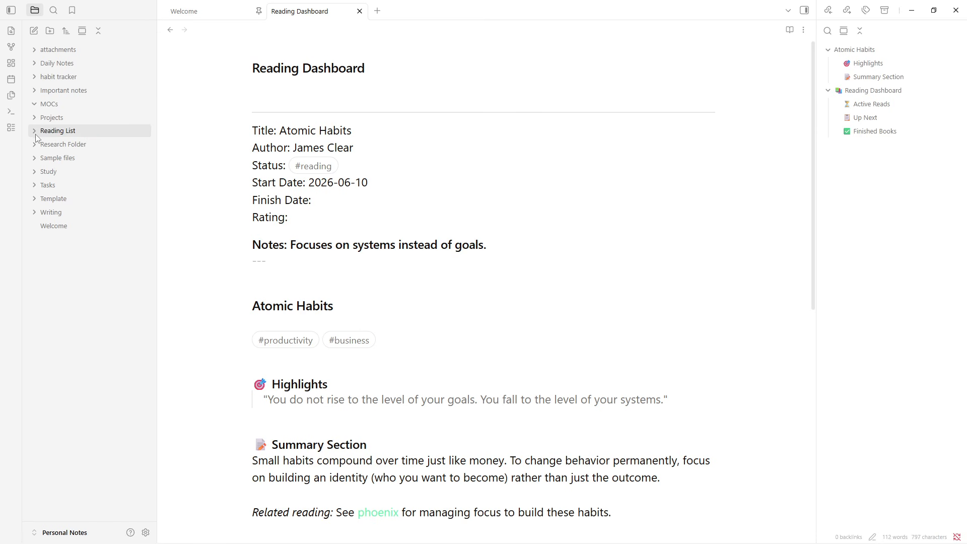
Reopen the Task list note from the Tasks folder and review it down to the subtasks at its end
click(36, 184)
click(67, 200)
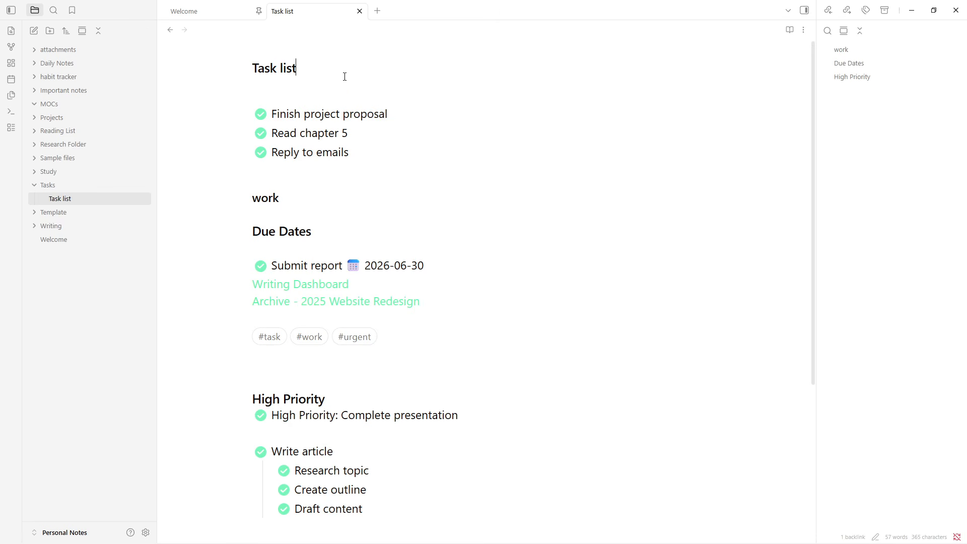
scroll(375, 197, down, 5)
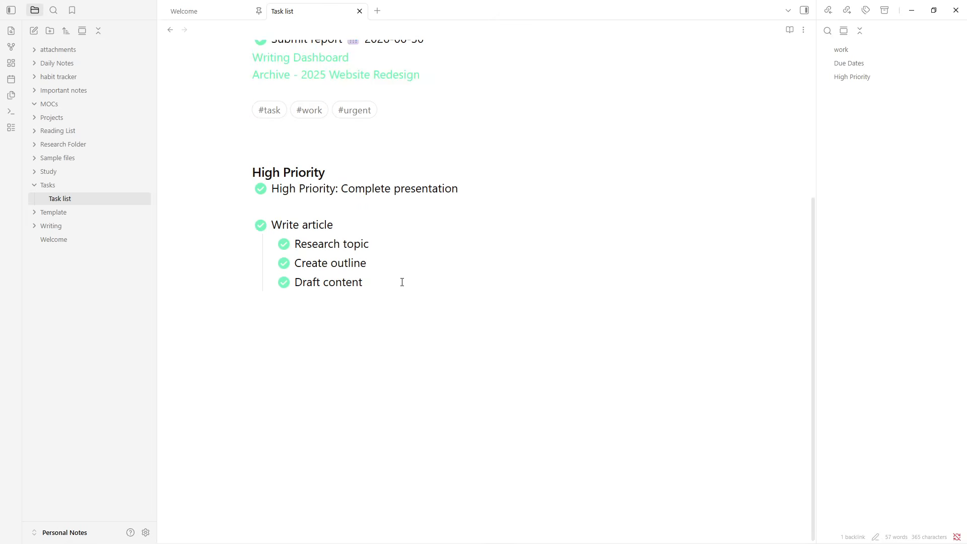
click(404, 282)
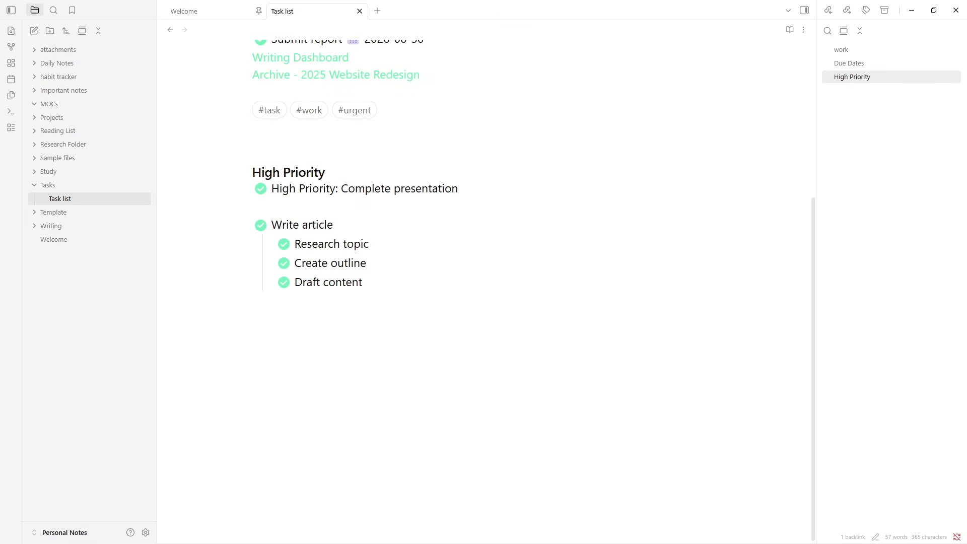